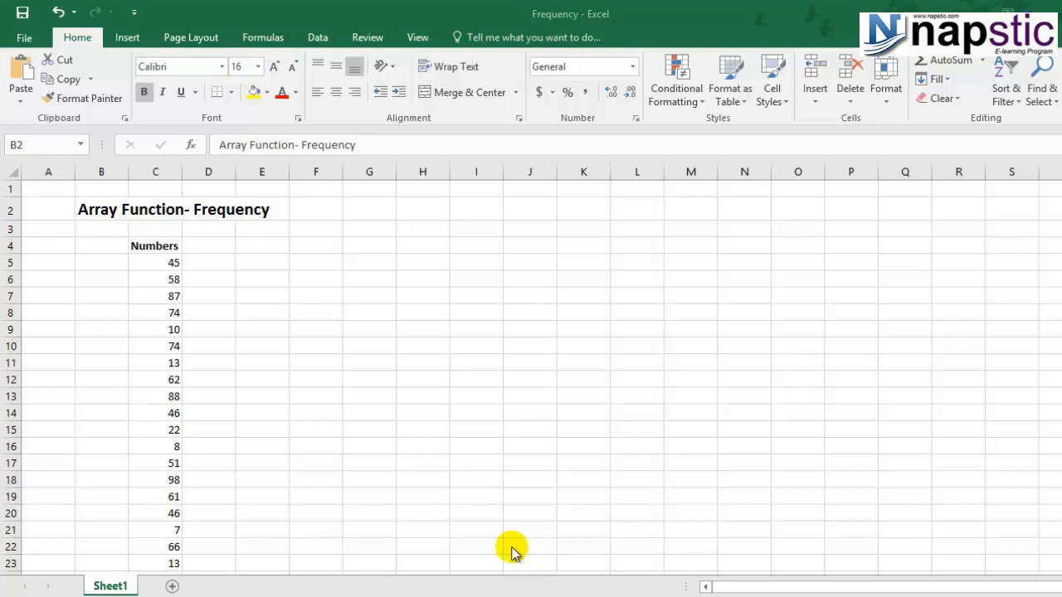
Step: Enter the header "Bin Group" in cell D4, next to the Numbers column
left_click(171, 265)
scroll(261, 407, "down", 5)
scroll(262, 410, "up", 5)
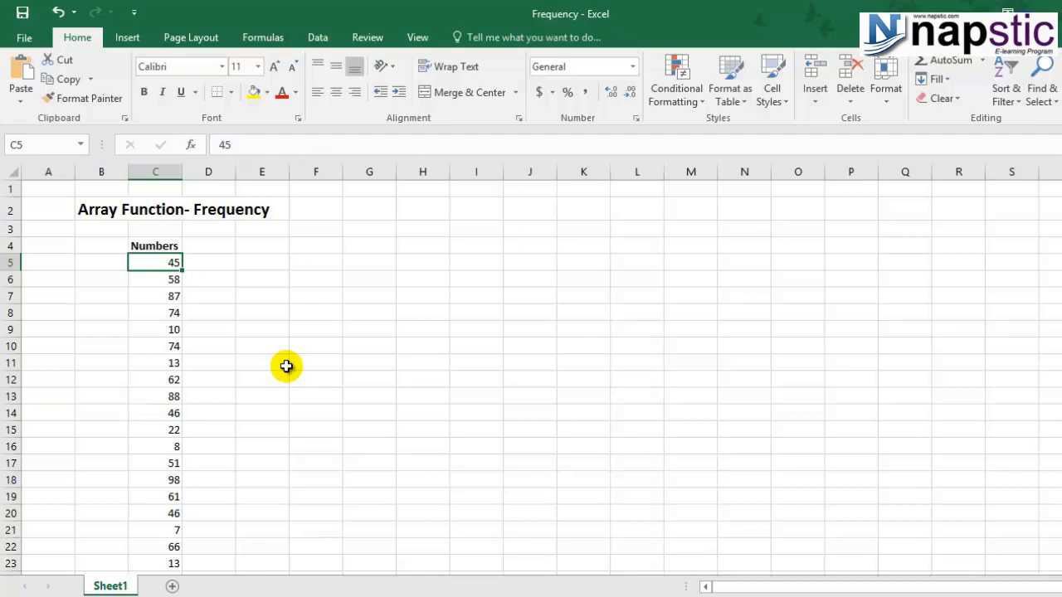
key("Right")
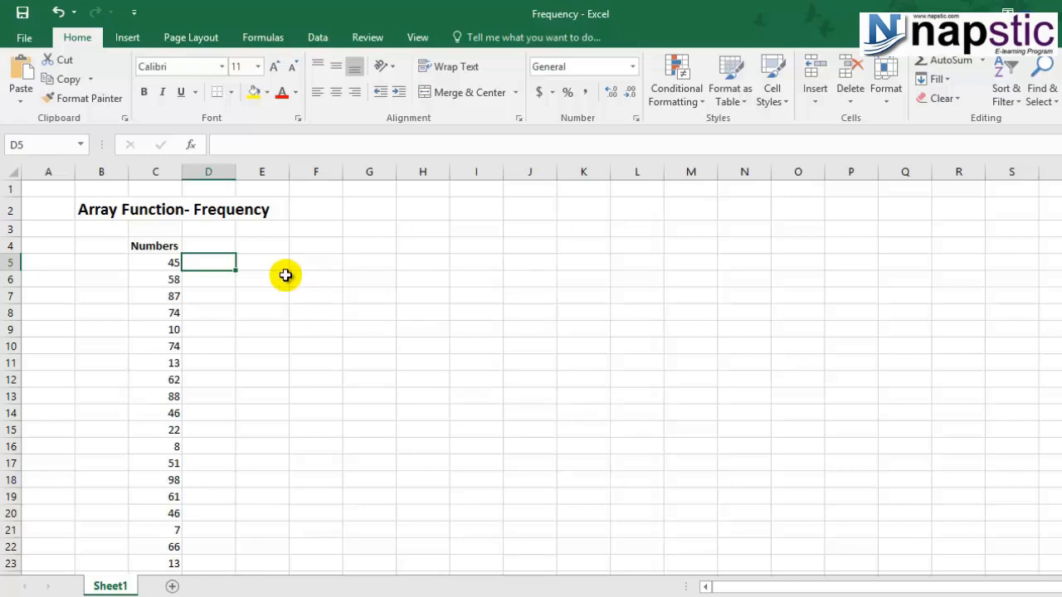
left_click(215, 243)
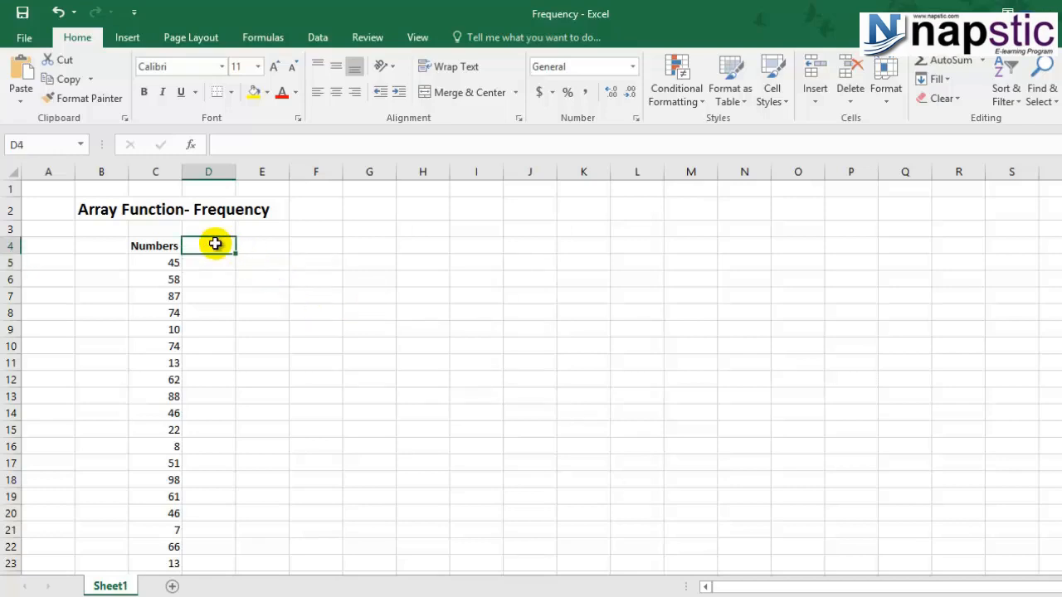
type("Bin")
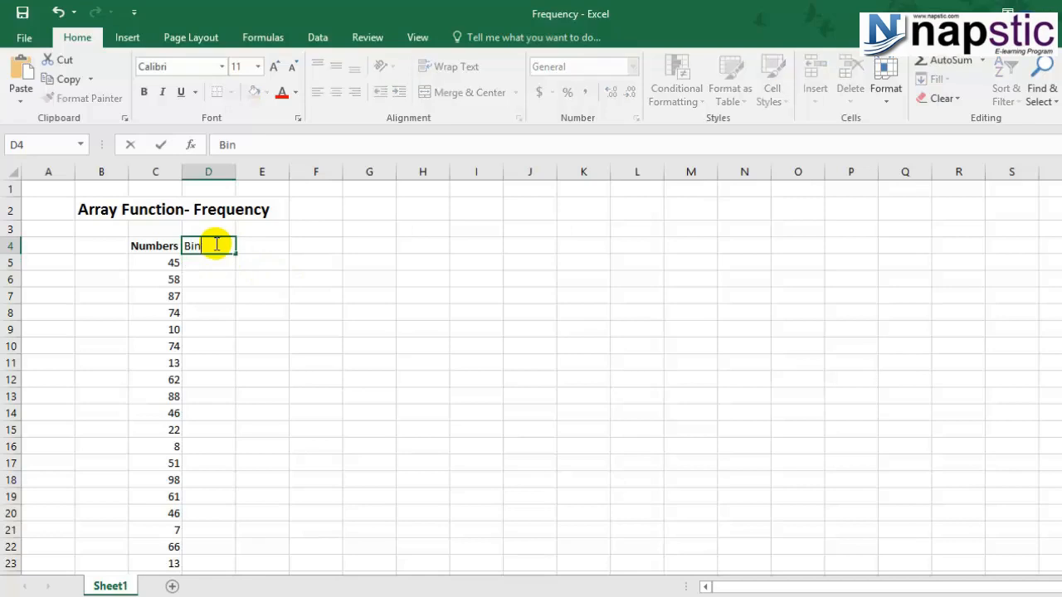
type(" Group")
key("Return")
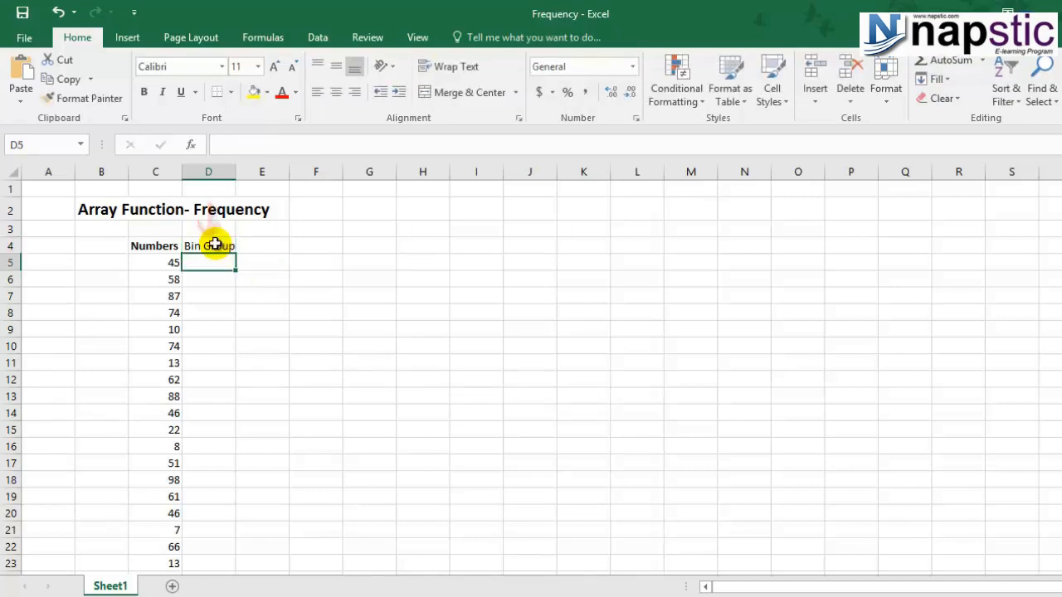
Step: Enter the bin ranges "0 to 25" in D5 and "26 to 50" in D6
type("0")
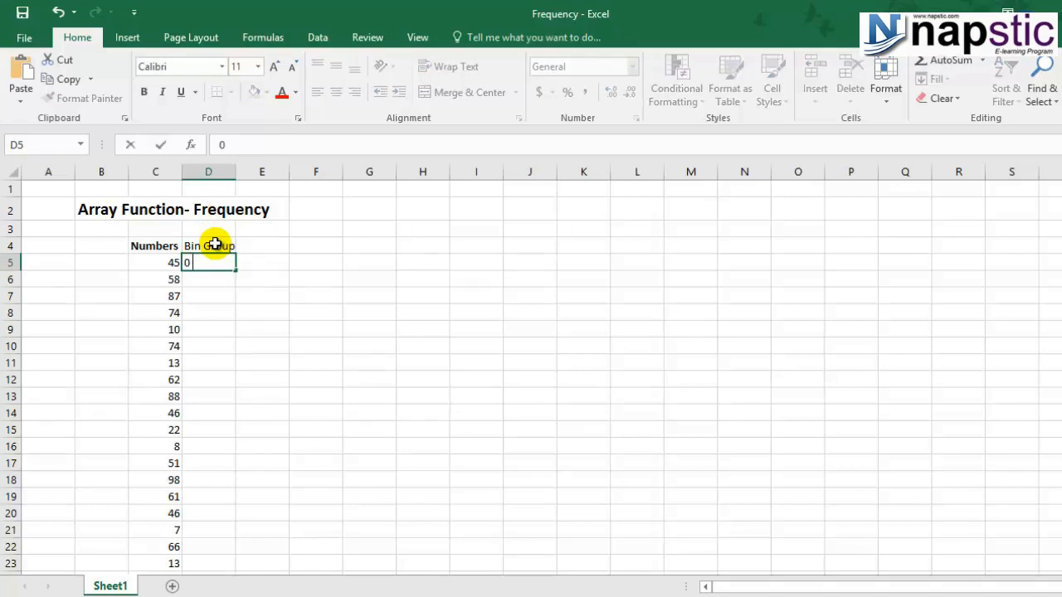
type(" to 25")
key("Return")
type("26")
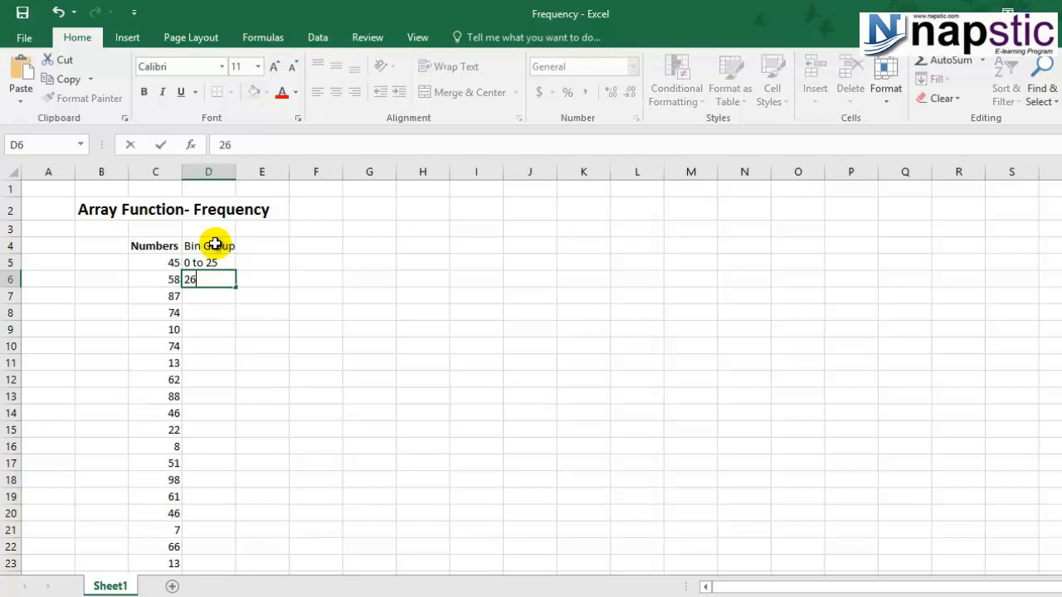
type(" to 50")
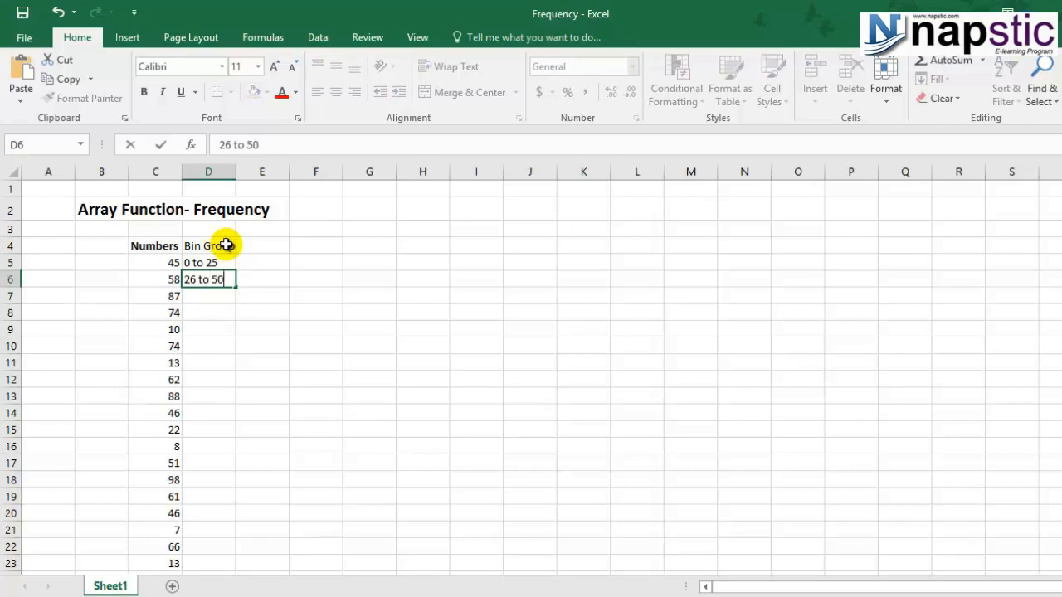
key("Return")
Step: Enter the bin ranges "51 to 75" in D7 and "76 to 100" in D8
type("51 to 75")
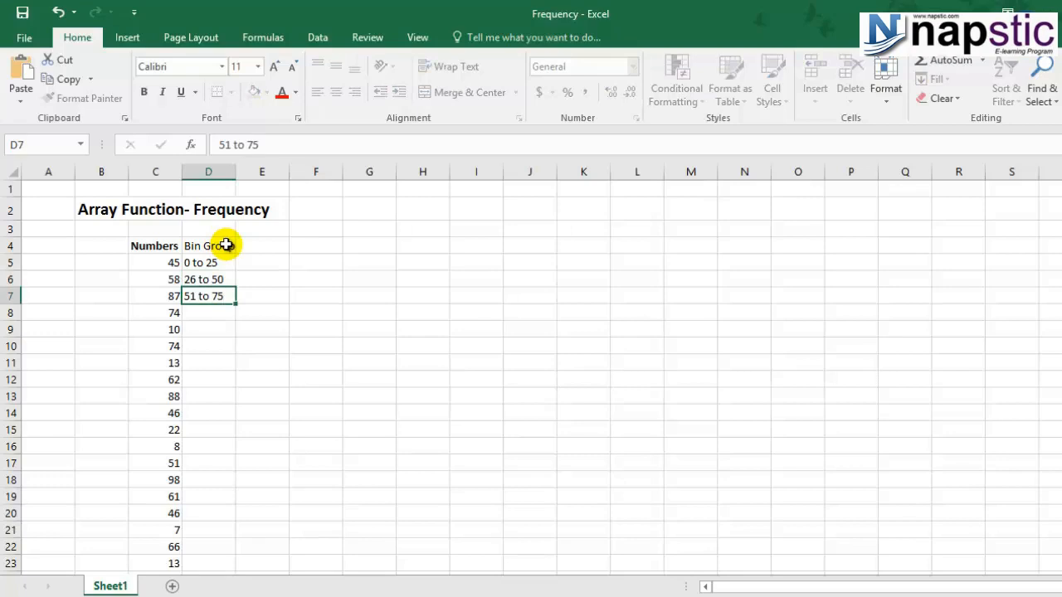
key("Return")
type("76")
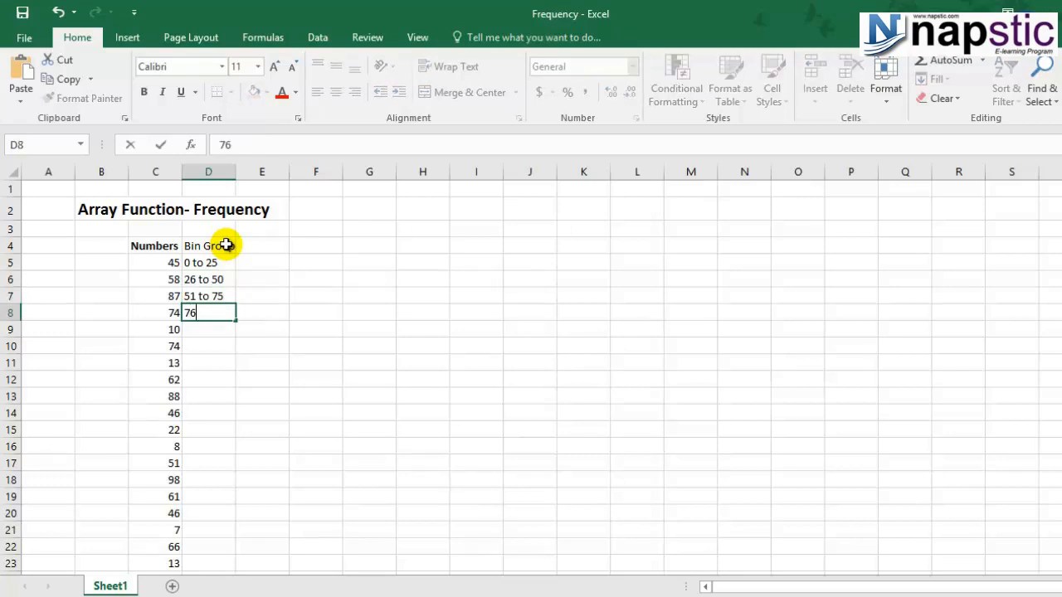
type(" to 1100")
key("BackSpace")
key("BackSpace")
key("BackSpace")
type("00")
left_click(251, 325)
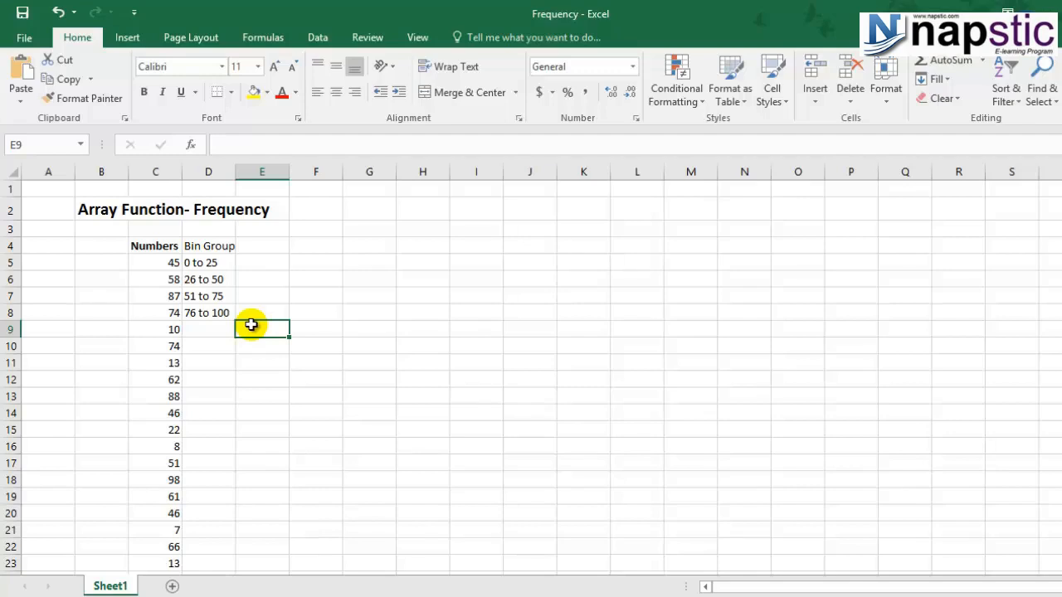
Step: Enter the upper limits 25, 50, 75 and 100 in E5:E8 beside the matching bin ranges
left_click_drag(206, 260, 218, 311)
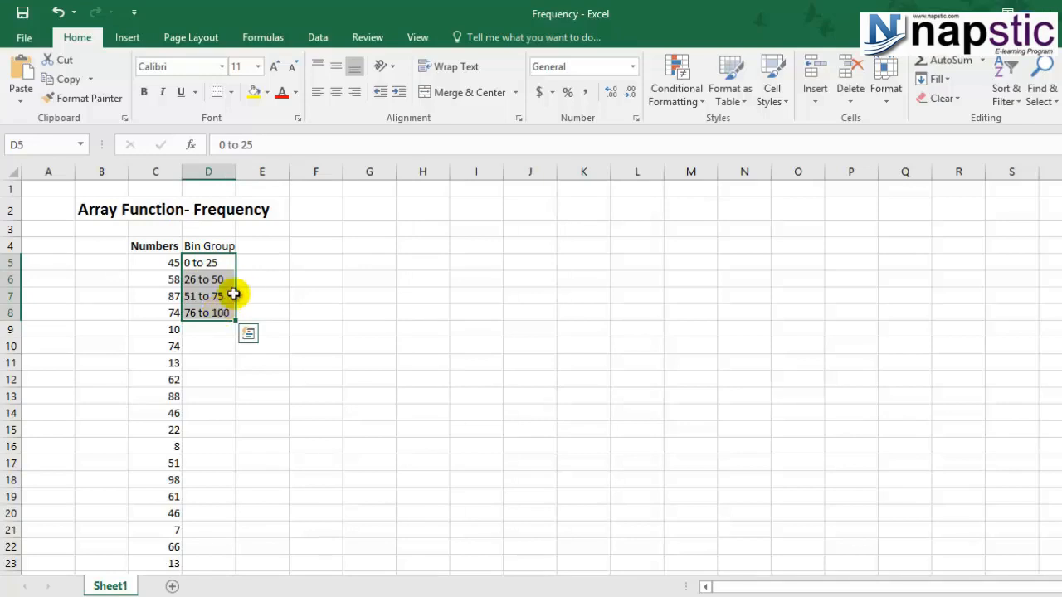
left_click(251, 262)
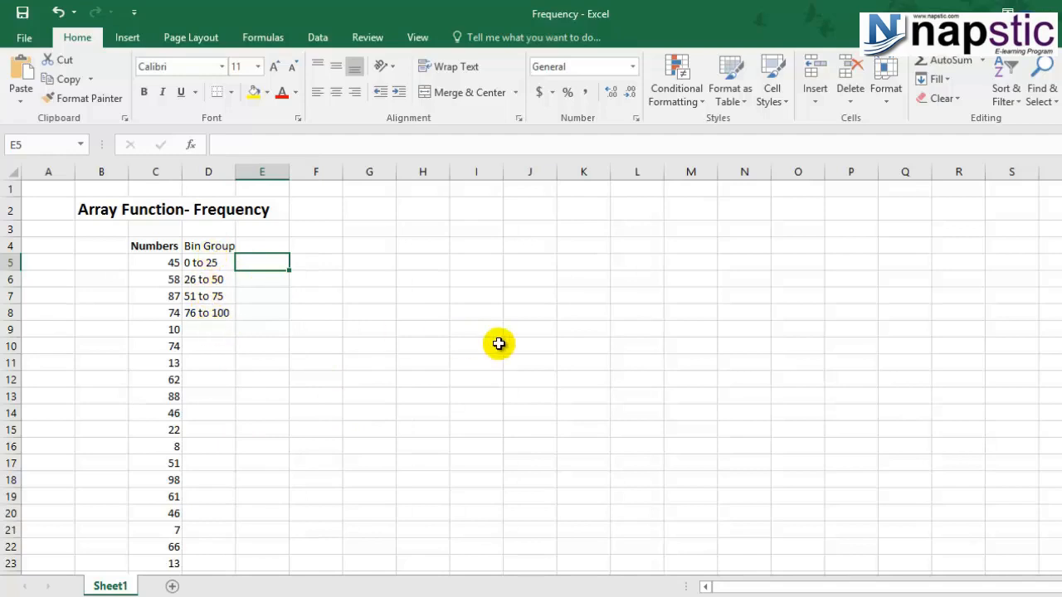
type("25")
key("Return")
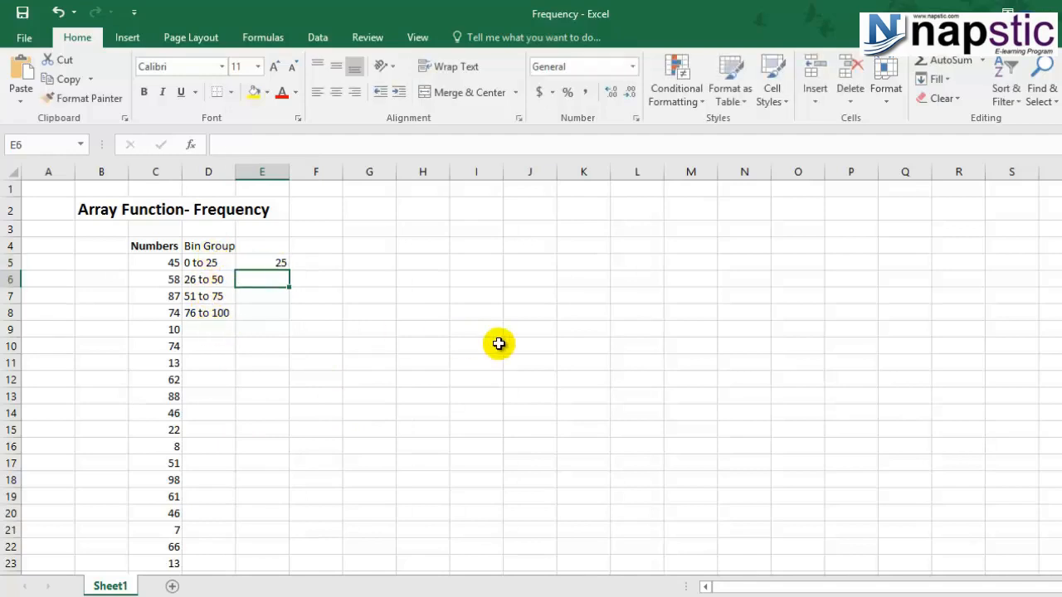
type("50")
key("Return")
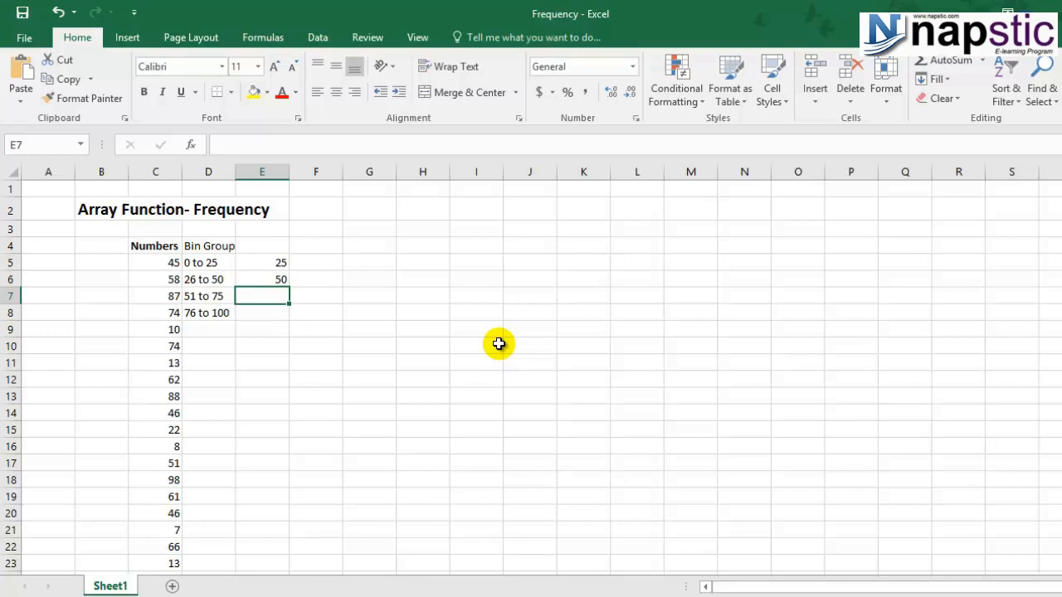
type("75")
key("Return")
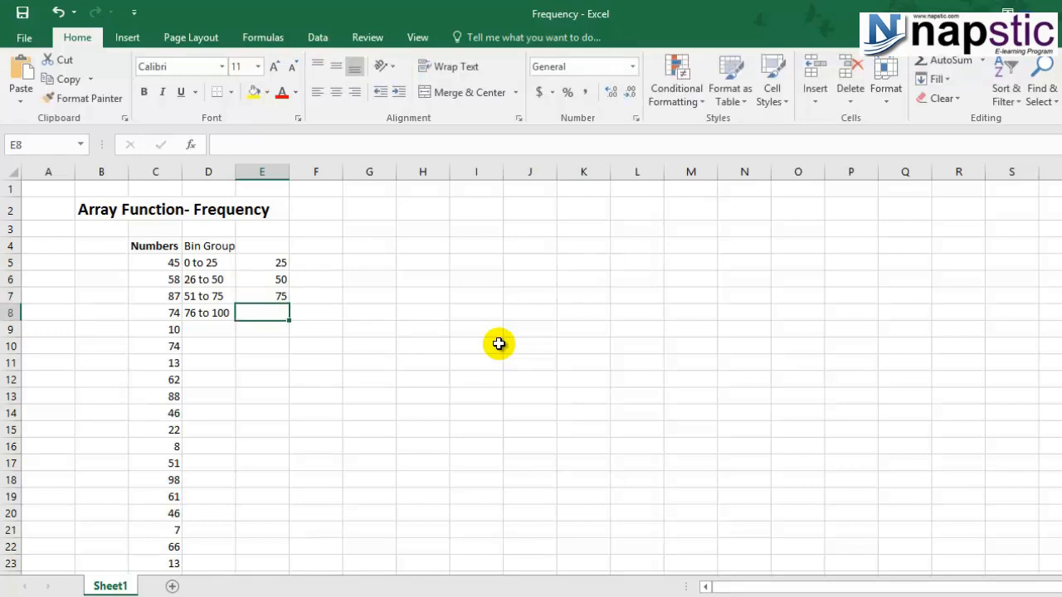
type("100")
key("Return")
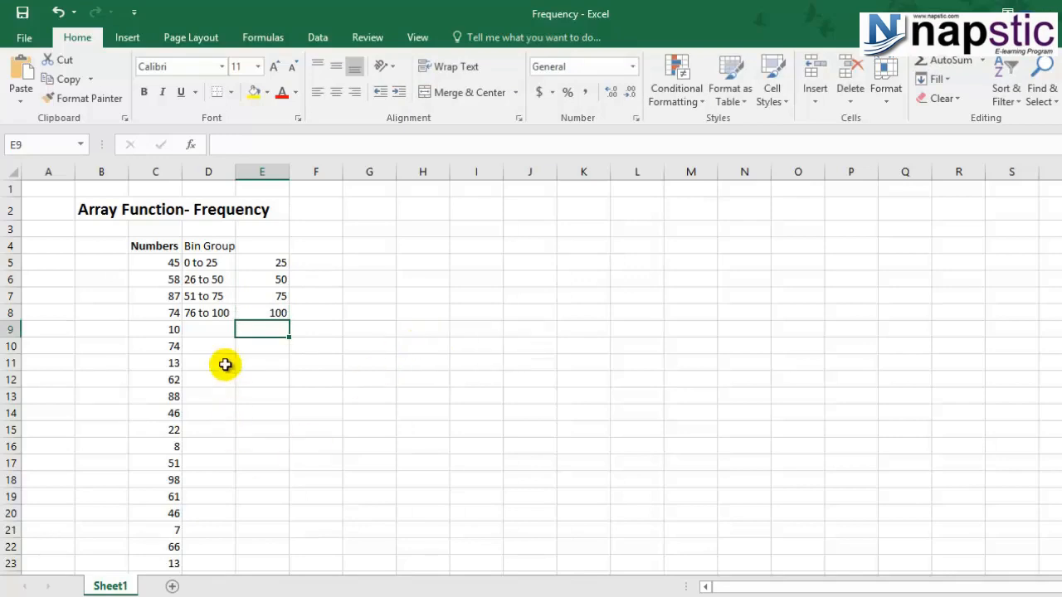
left_click(225, 365)
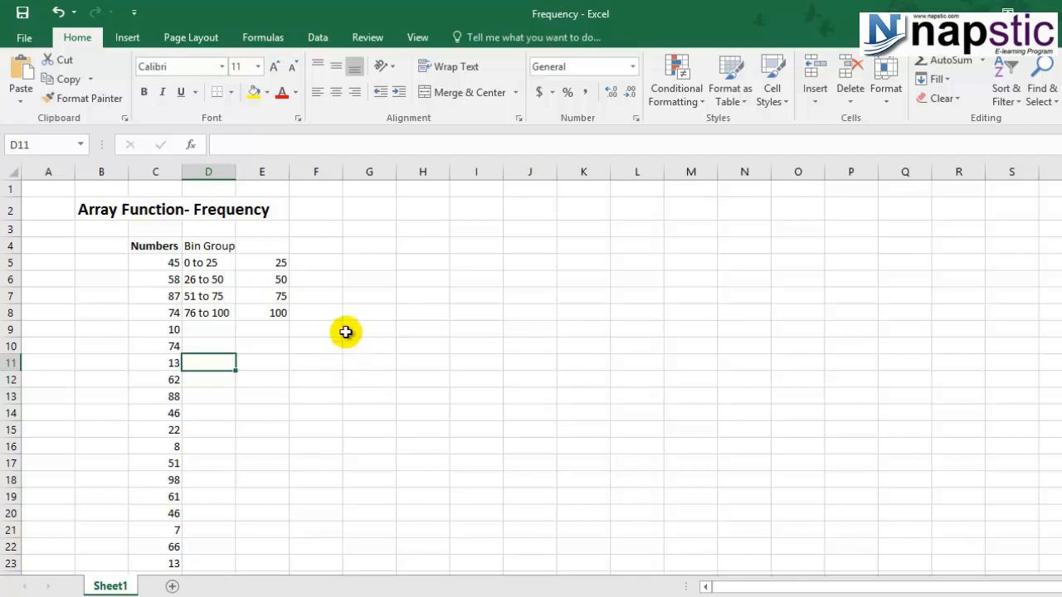
Step: Enter =FREQUENCY(C5:C26,E5:E8) as an array formula across F5:F8
left_click_drag(315, 264, 326, 321)
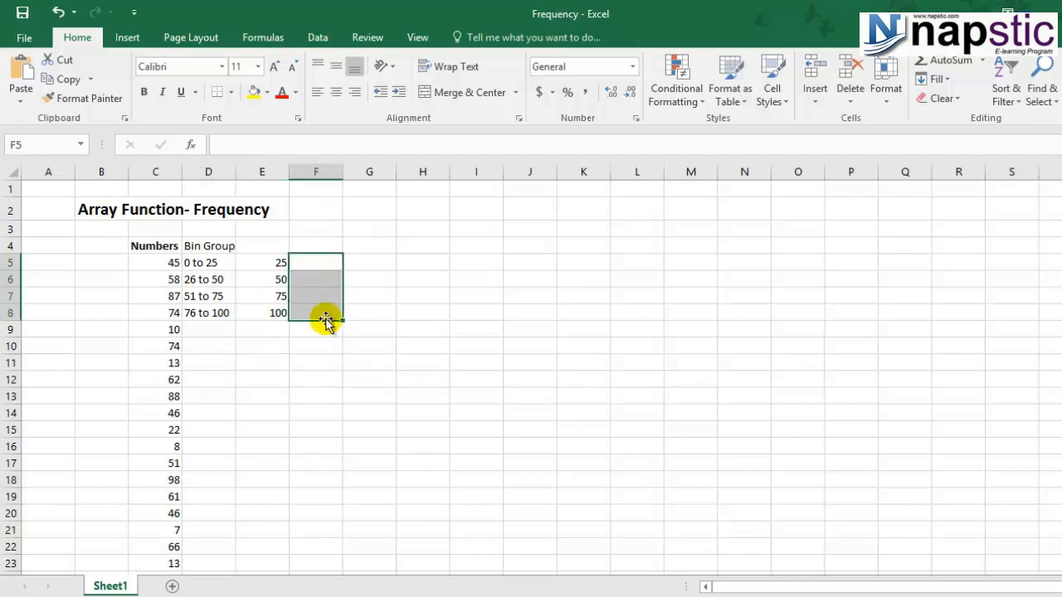
key("F2")
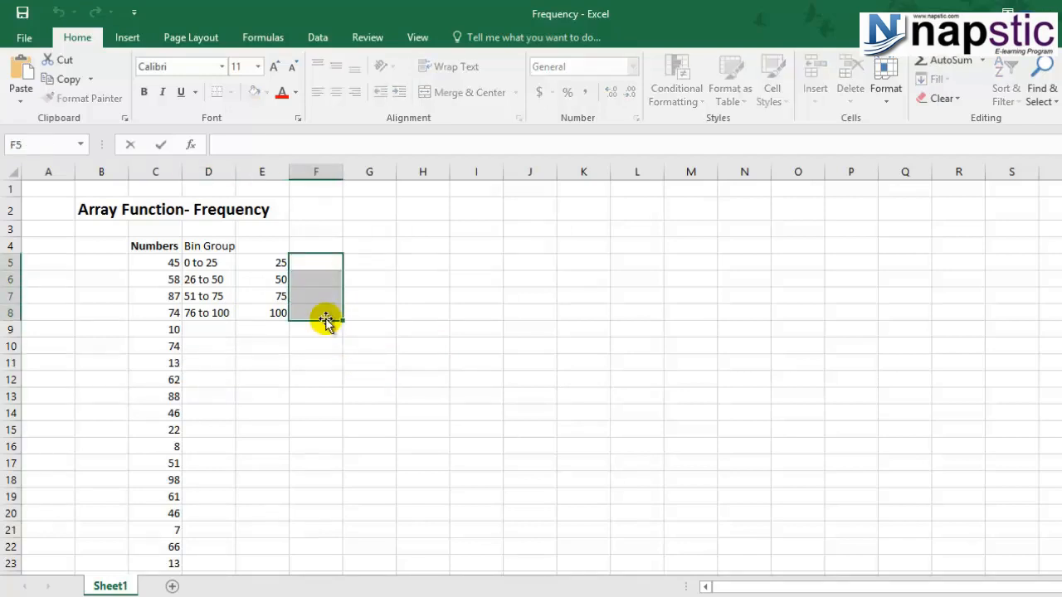
type("=fre")
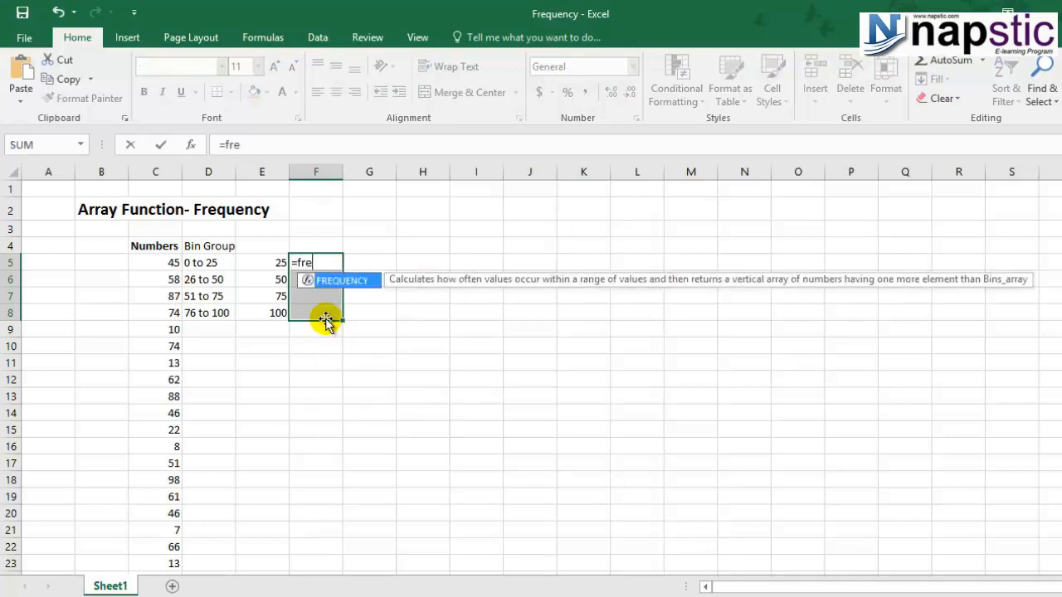
double_click(349, 285)
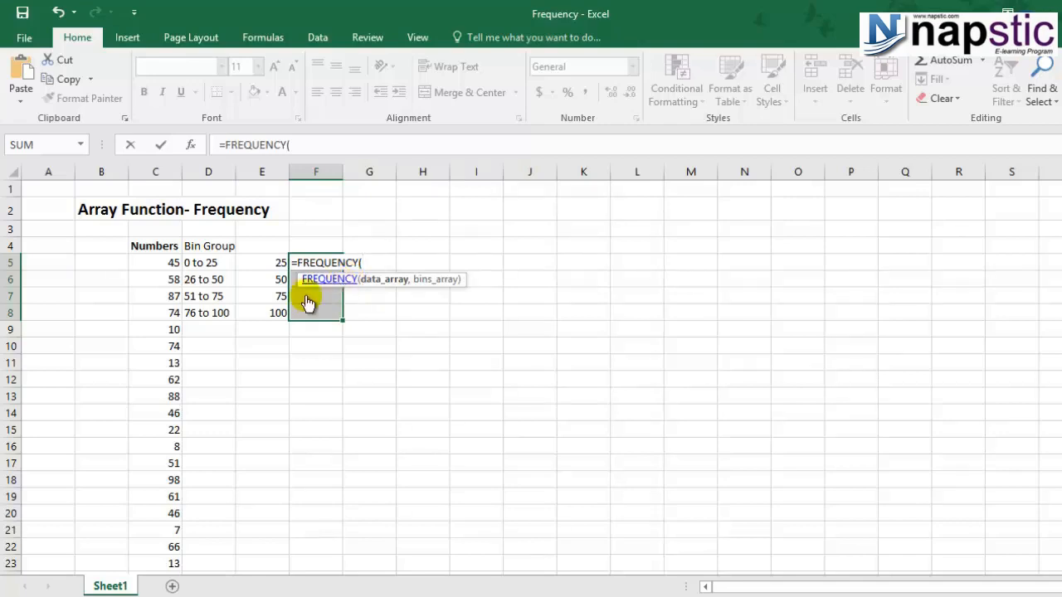
left_click_drag(156, 262, 155, 523)
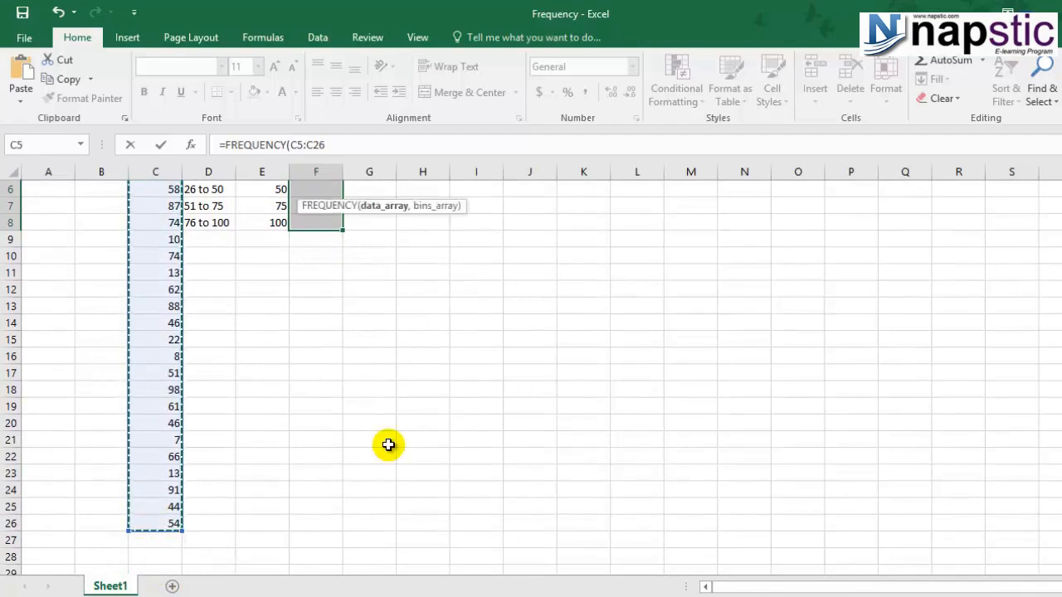
scroll(386, 448, "up", 2)
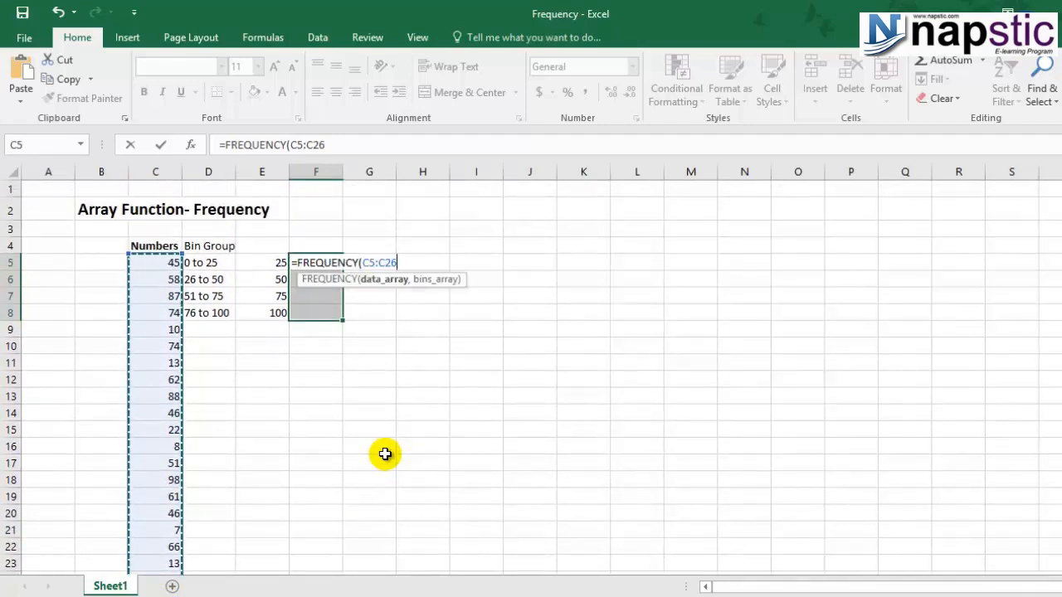
type(",")
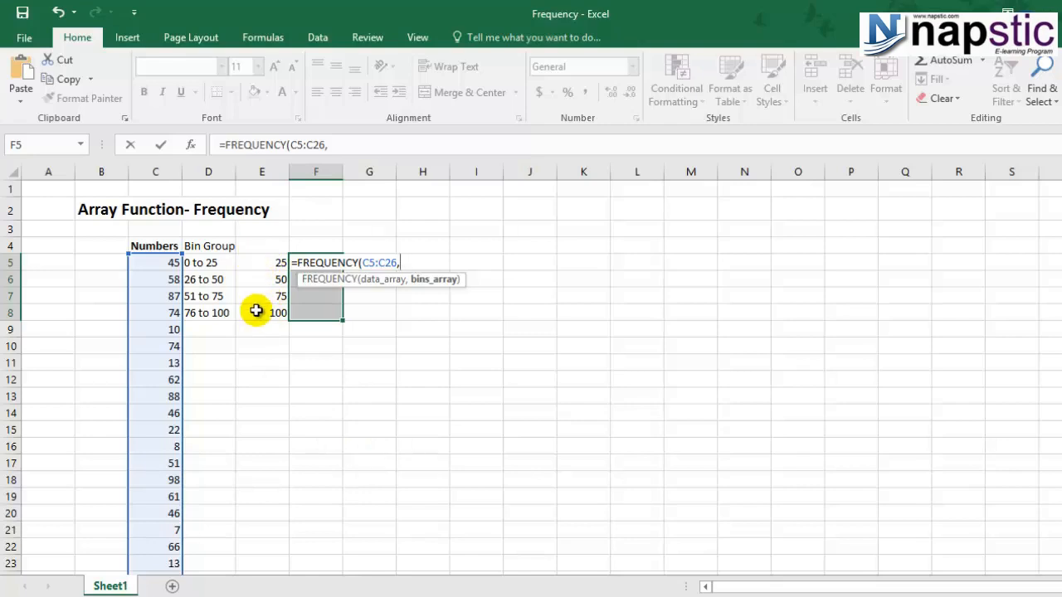
left_click_drag(260, 264, 267, 309)
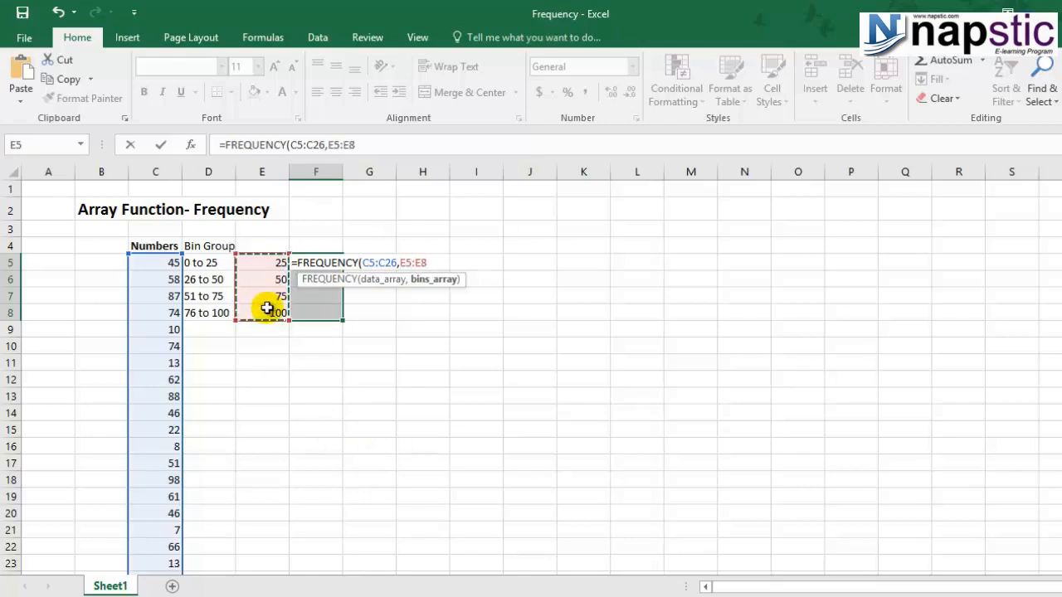
type(")")
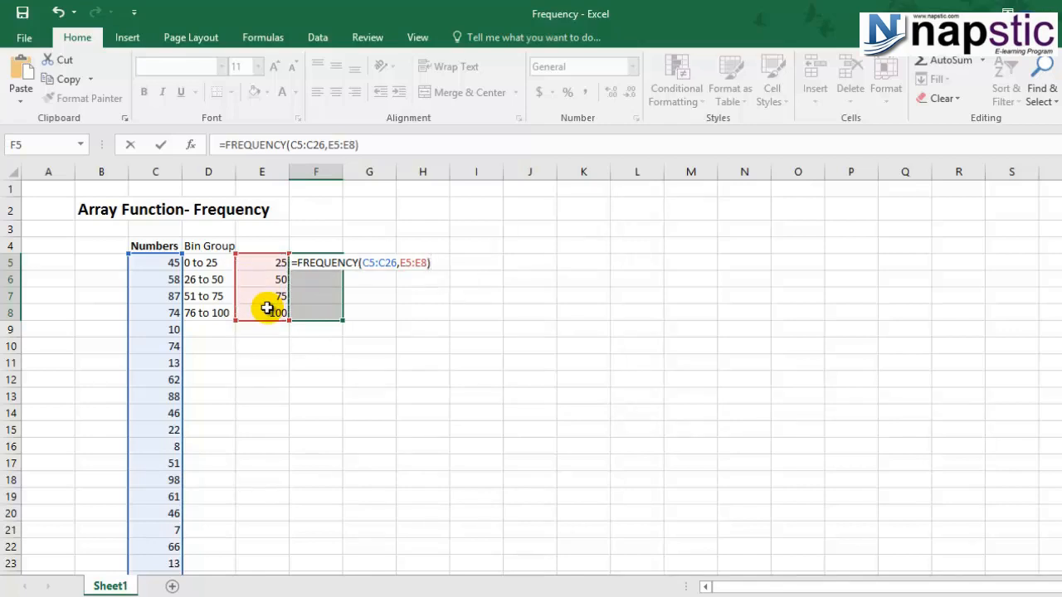
key("ctrl+shift+Return")
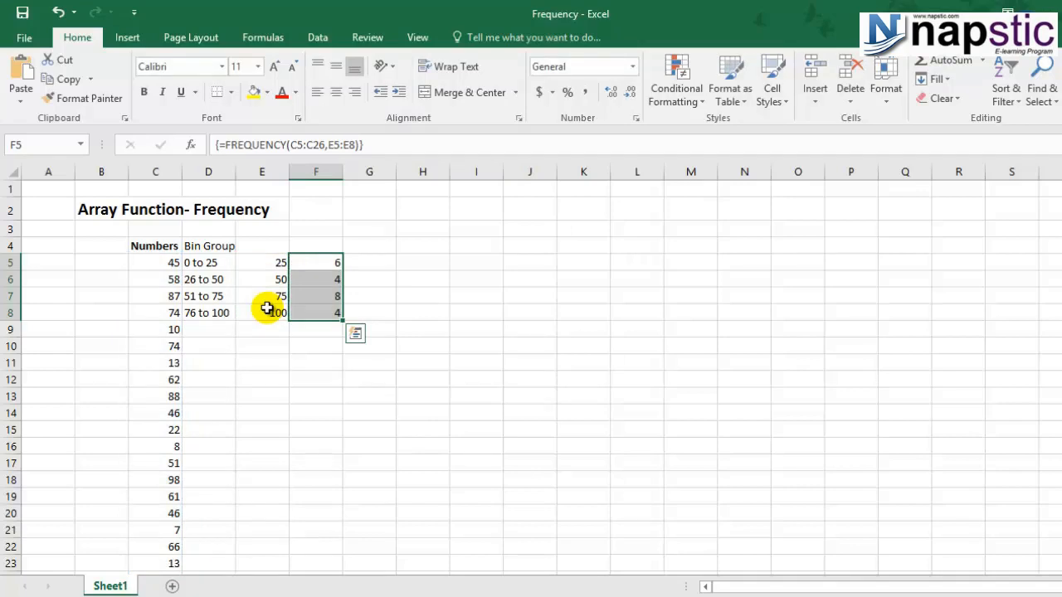
Step: Inspect the array formula in each frequency cell from F5 to F8
left_click(315, 267)
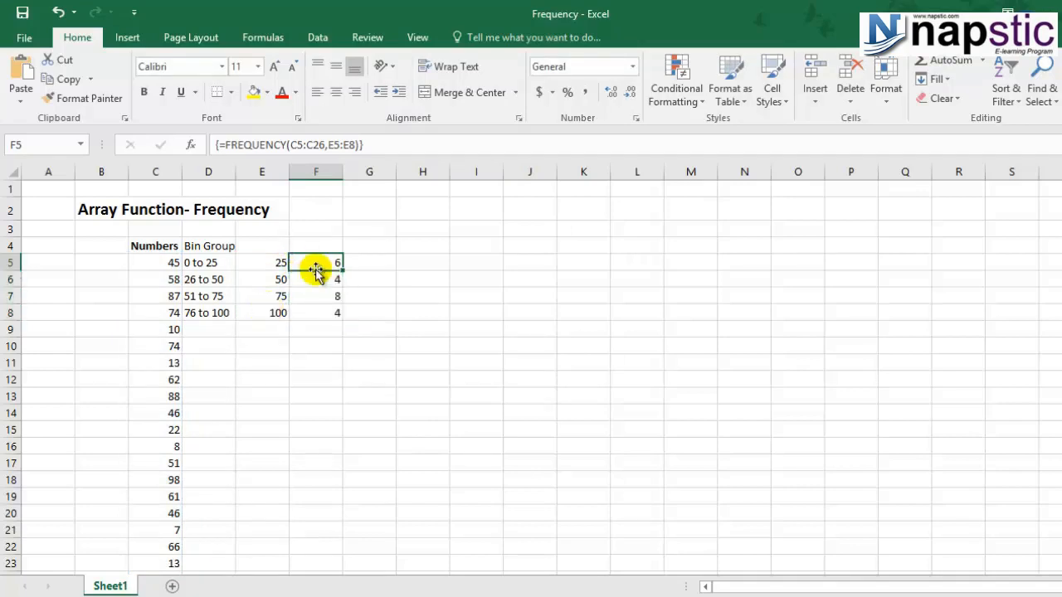
left_click(327, 280)
left_click(324, 313)
left_click(326, 297)
left_click(324, 280)
left_click(327, 262)
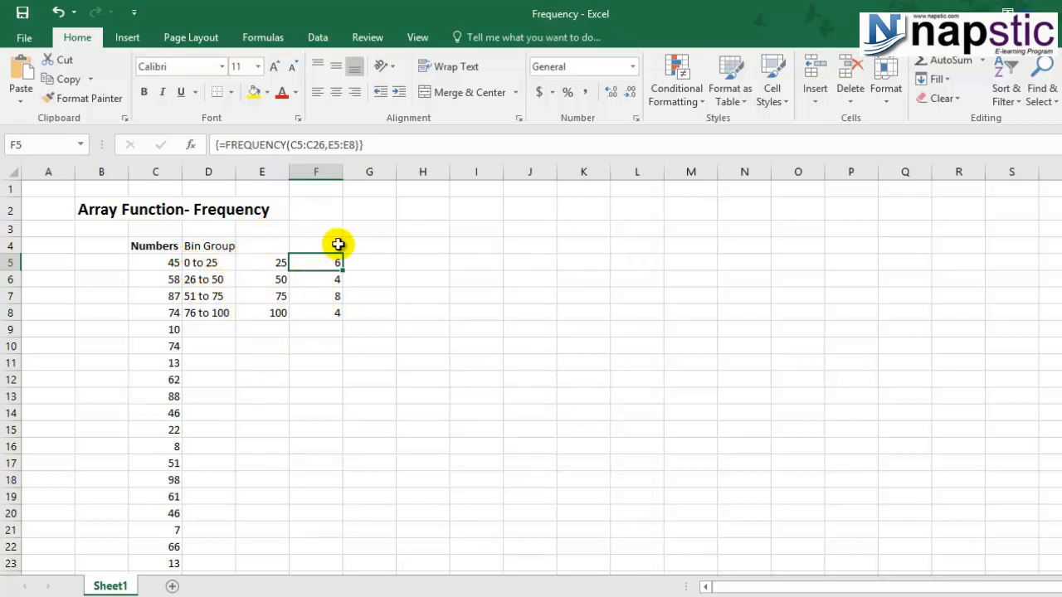
Step: Fill the numbers in the 0 to 25 bin, cells C9, C11, C15, C16, C21 and C23, with yellow
left_click(150, 274)
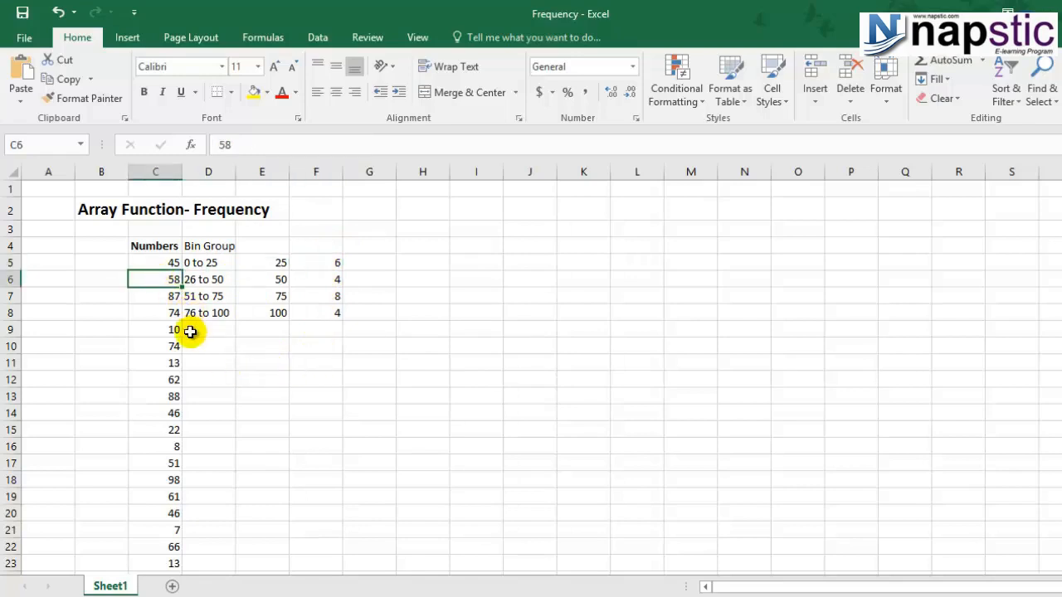
left_click(161, 330)
left_click(158, 363, "ctrl")
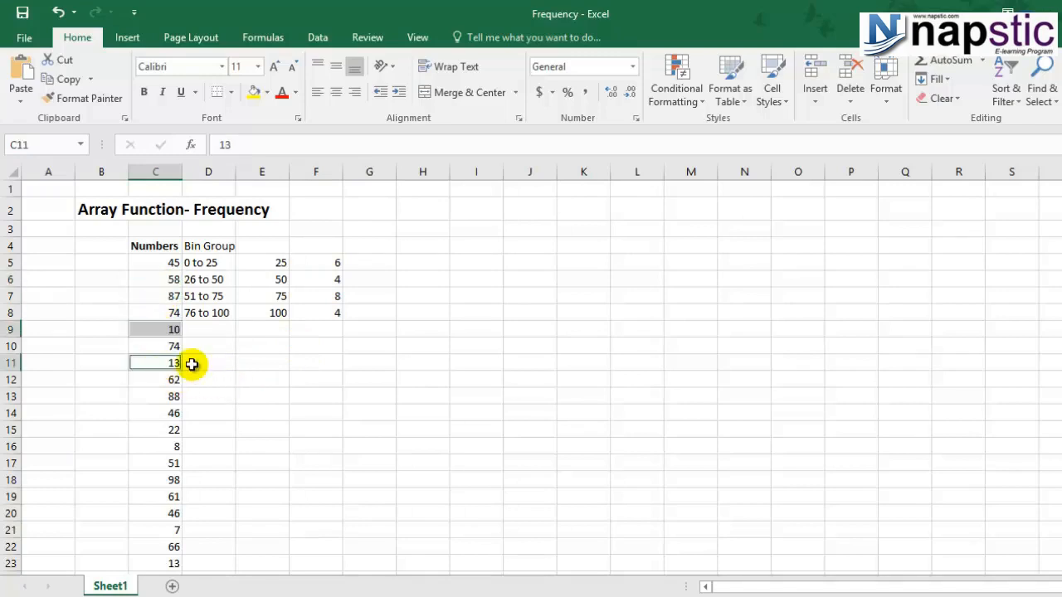
left_click(152, 429, "ctrl")
left_click(158, 444, "ctrl")
scroll(173, 422, "down", 2)
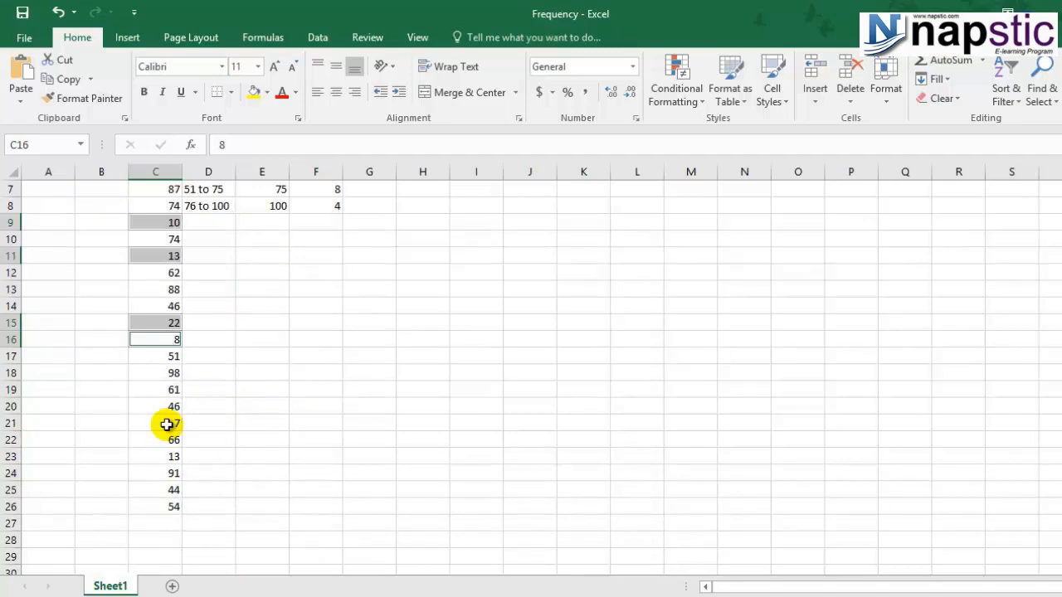
left_click(172, 424, "ctrl")
left_click(156, 457, "ctrl")
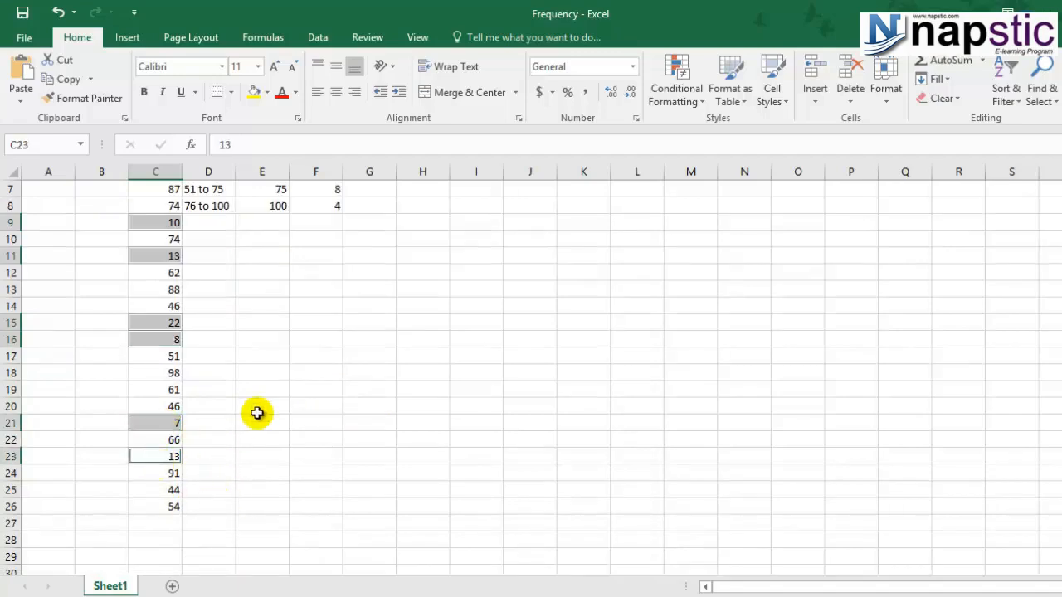
scroll(273, 379, "up", 2)
left_click(255, 92)
scroll(379, 457, "down", 2)
scroll(378, 458, "up", 2)
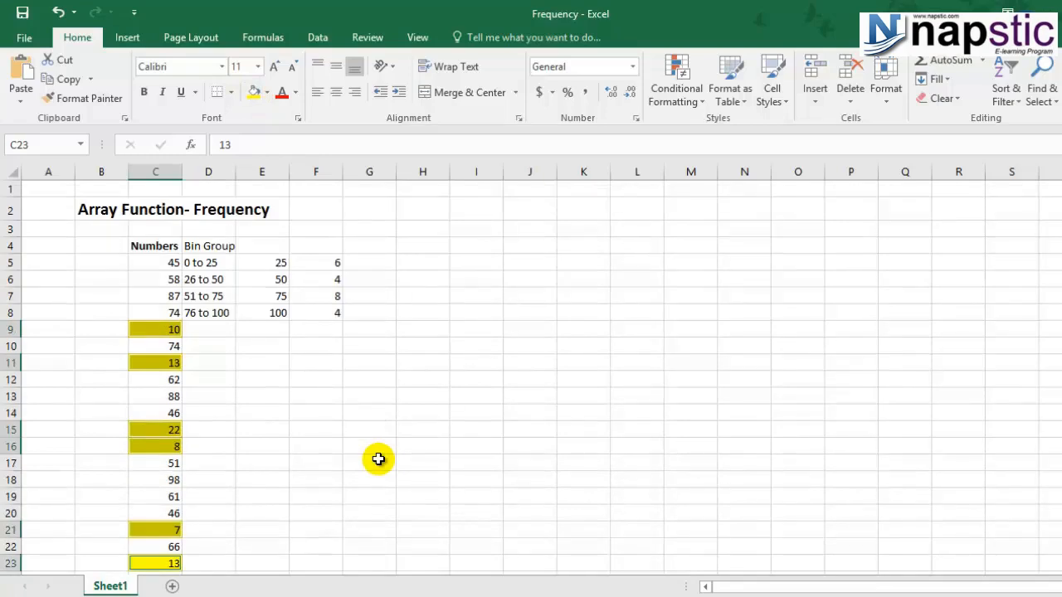
Step: Check the 26 to 50 bin in row 6, comparing its range label, upper limit and FREQUENCY result in F6
left_click(283, 281)
left_click(176, 279)
left_click(223, 282)
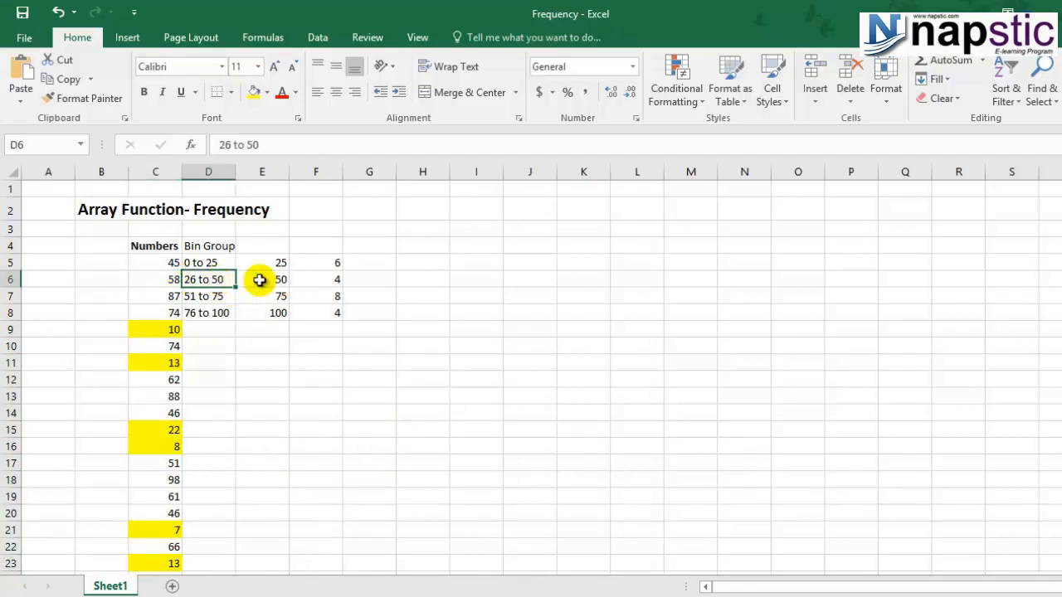
left_click(337, 276)
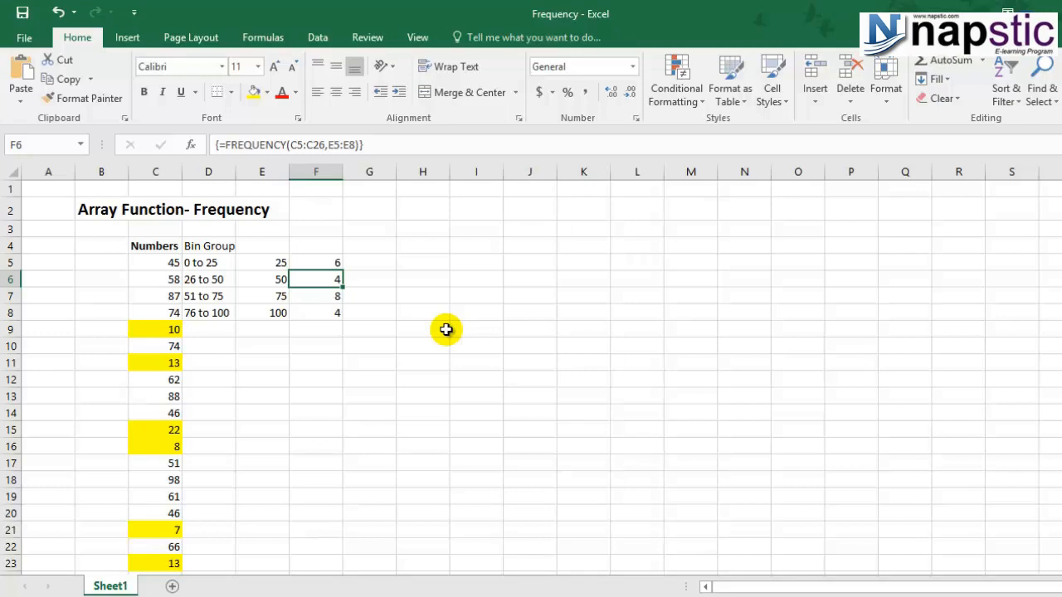
Step: Try to clear only cell F6 from the FREQUENCY array and dismiss the resulting alert
left_click(352, 344)
left_click(322, 279)
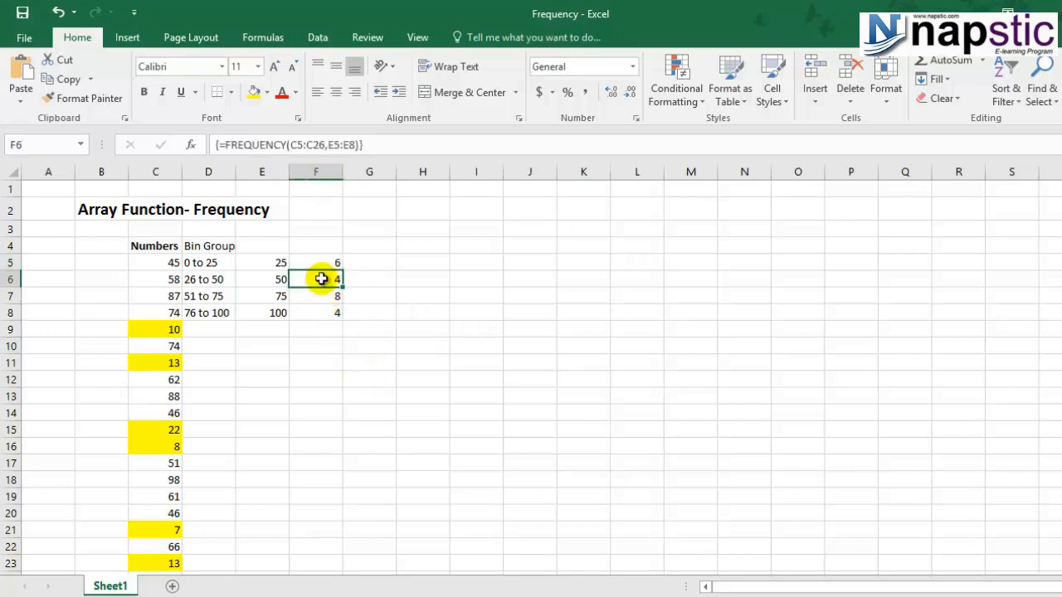
key("Delete")
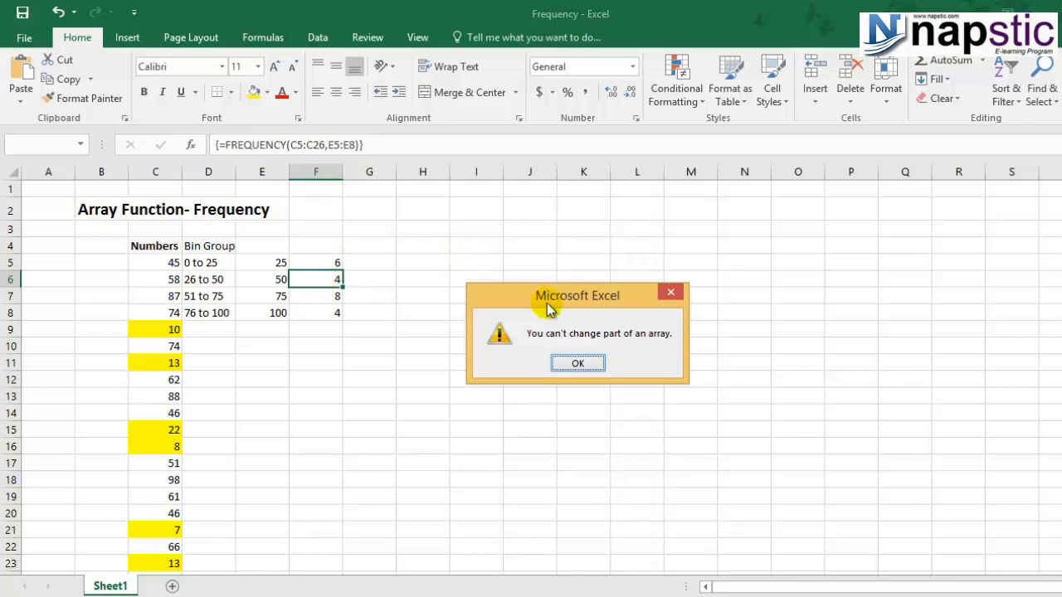
left_click(577, 363)
Step: Try to clear the contents of the whole row 6, which crosses the array, and dismiss the alert
left_click(5, 279)
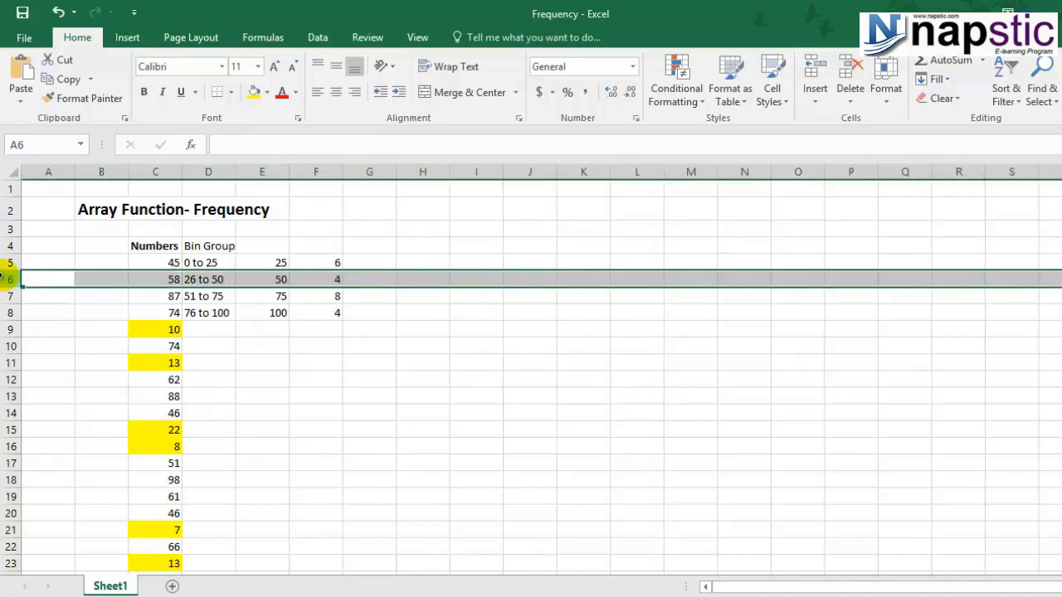
key("Delete")
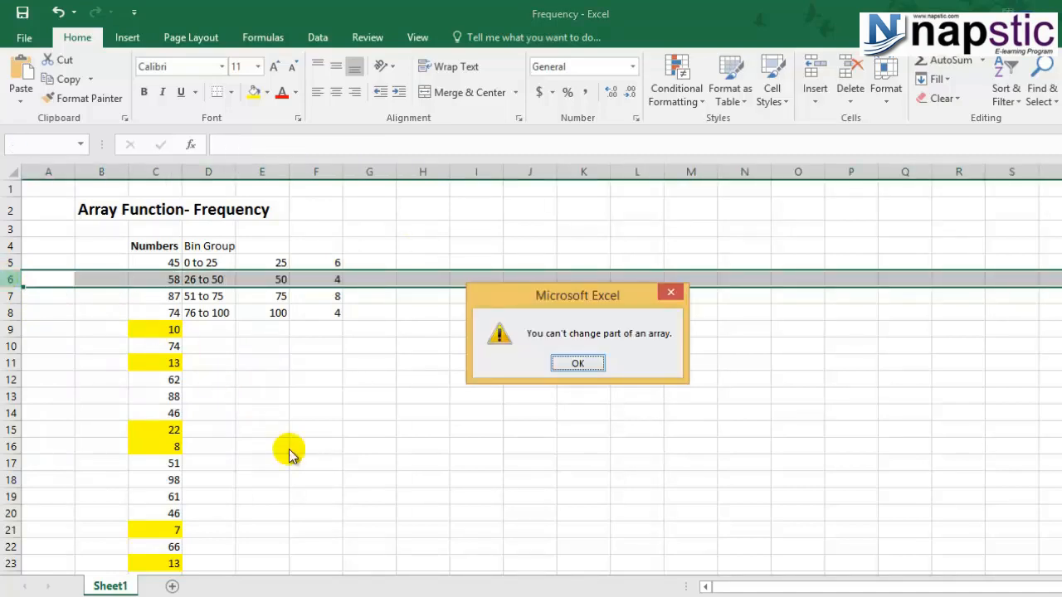
left_click(577, 363)
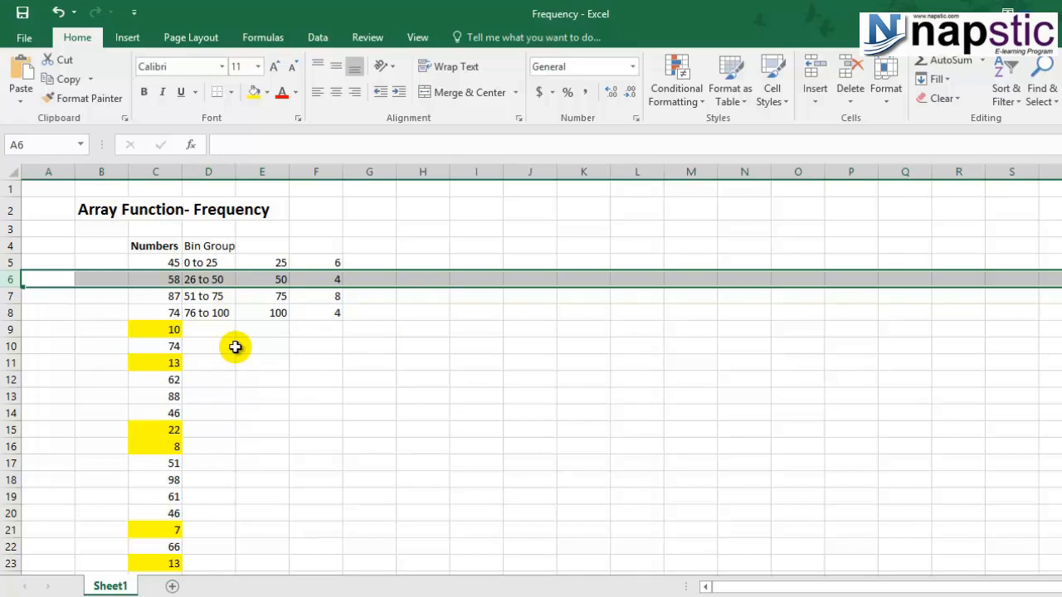
Step: Clear the entire FREQUENCY array range F5:F8 at once
left_click(306, 346)
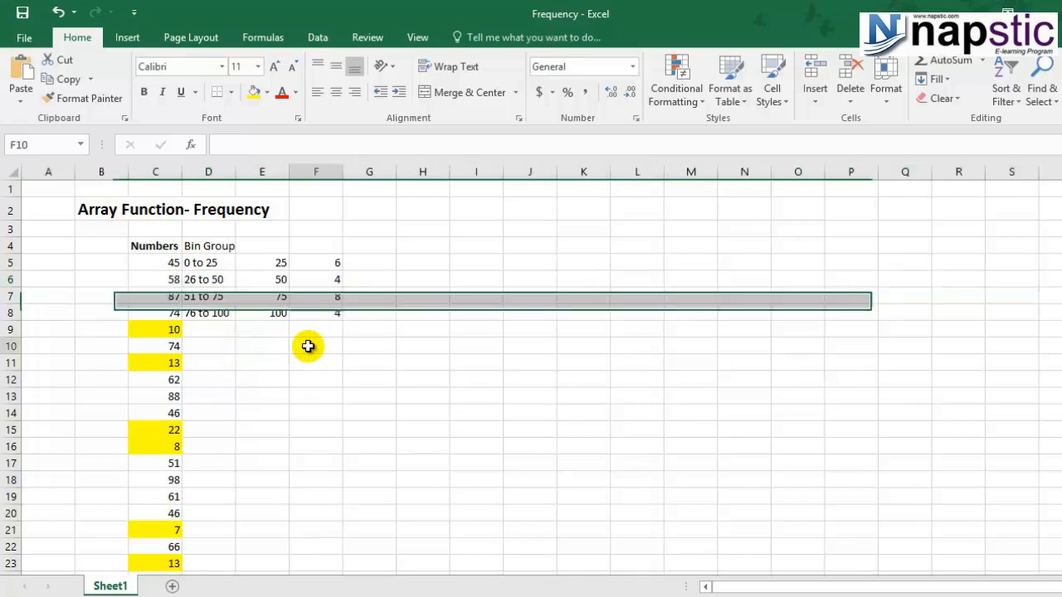
left_click_drag(321, 257, 316, 312)
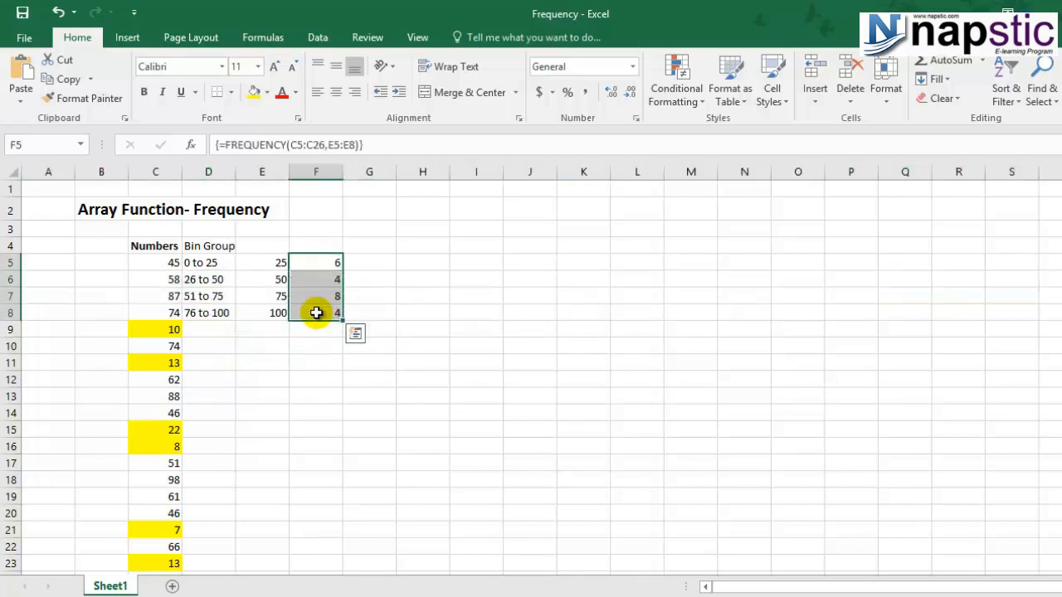
key("Delete")
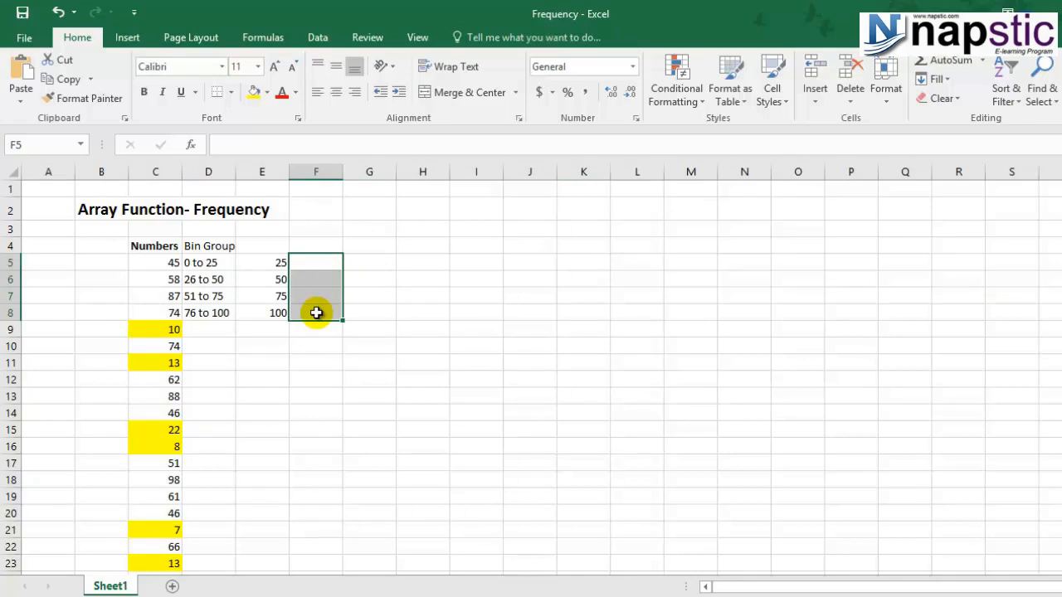